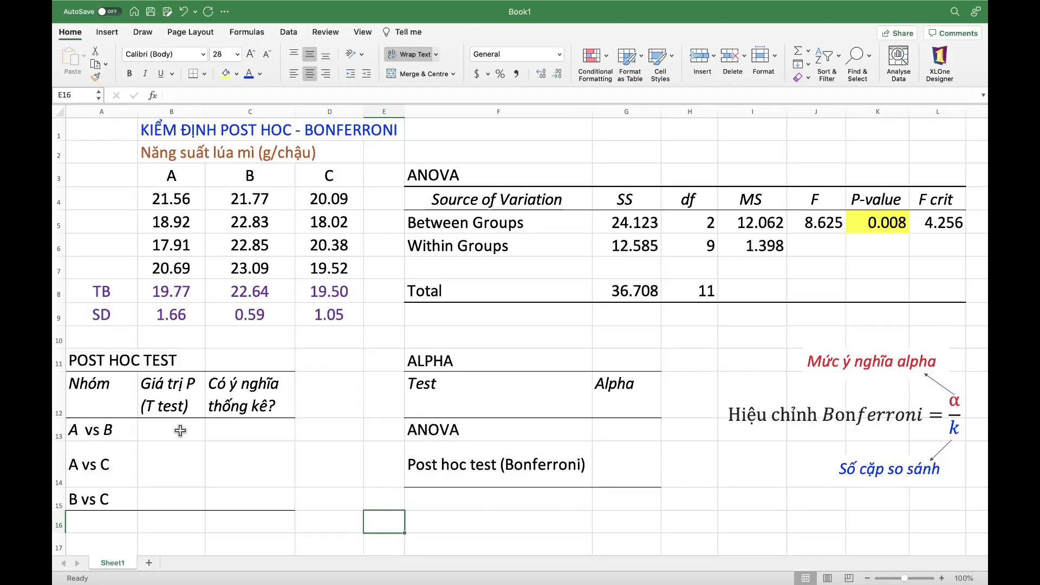
Begin a TTEST formula in B13 comparing group A (B4:B7) with group B (C4:C7)
left_click(180, 431)
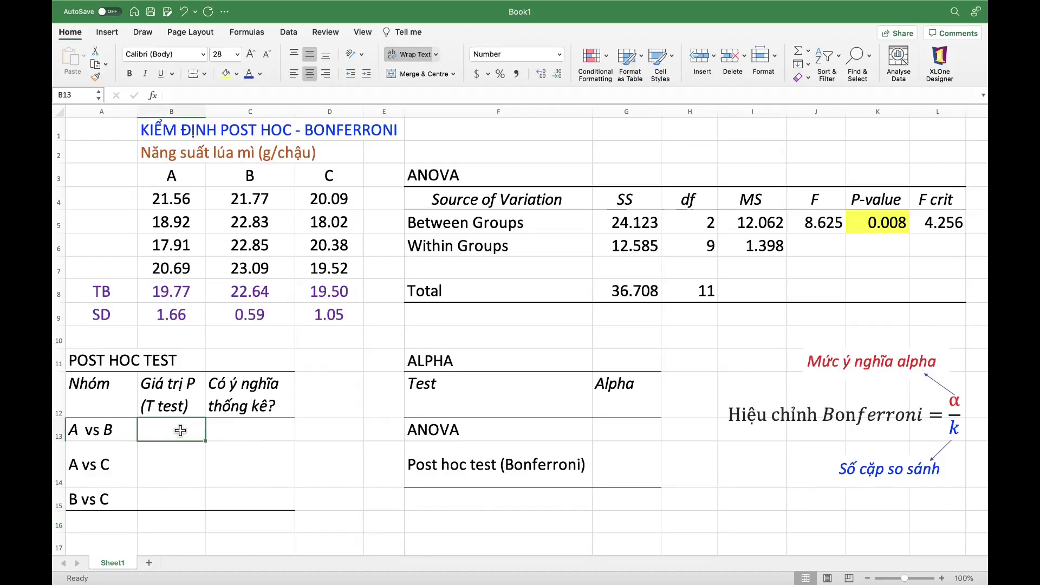
type("=")
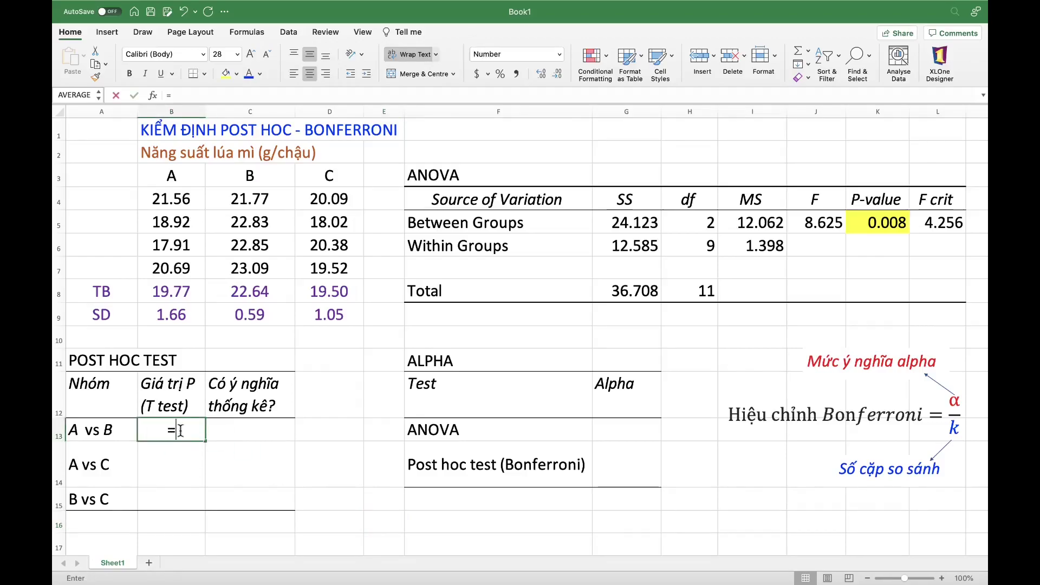
type("T")
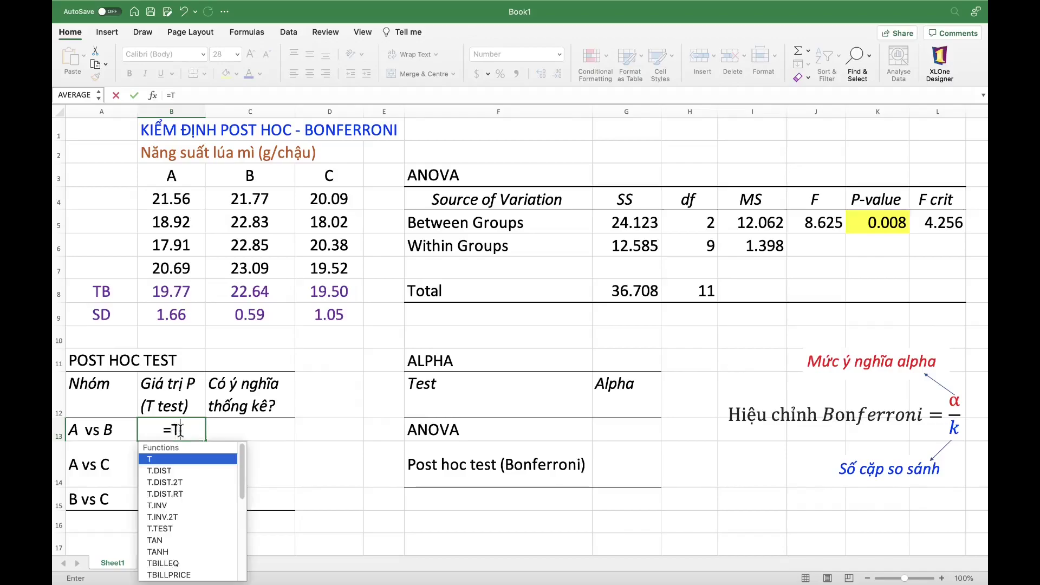
type("TE")
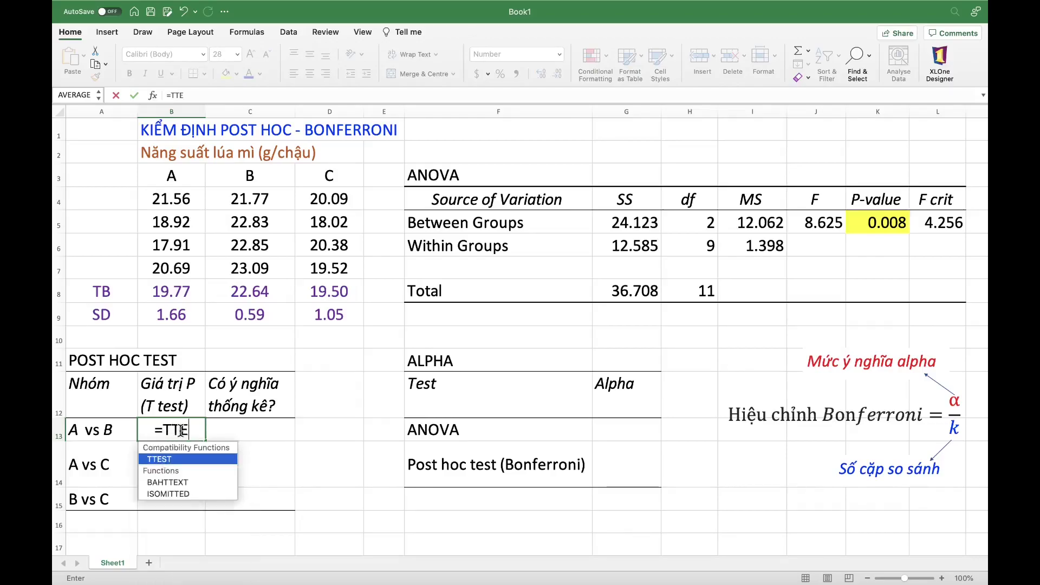
type("ST")
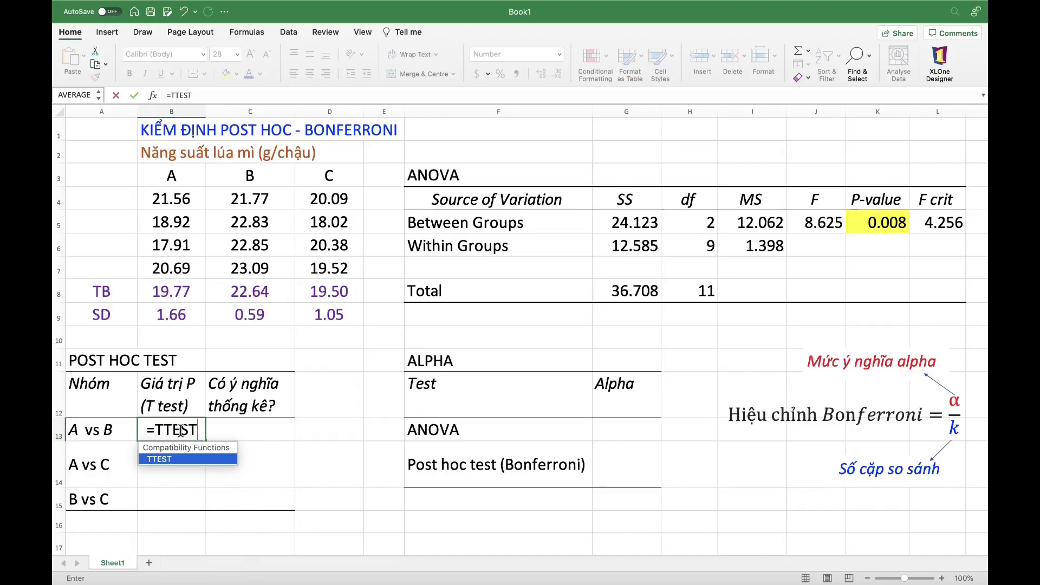
type("(")
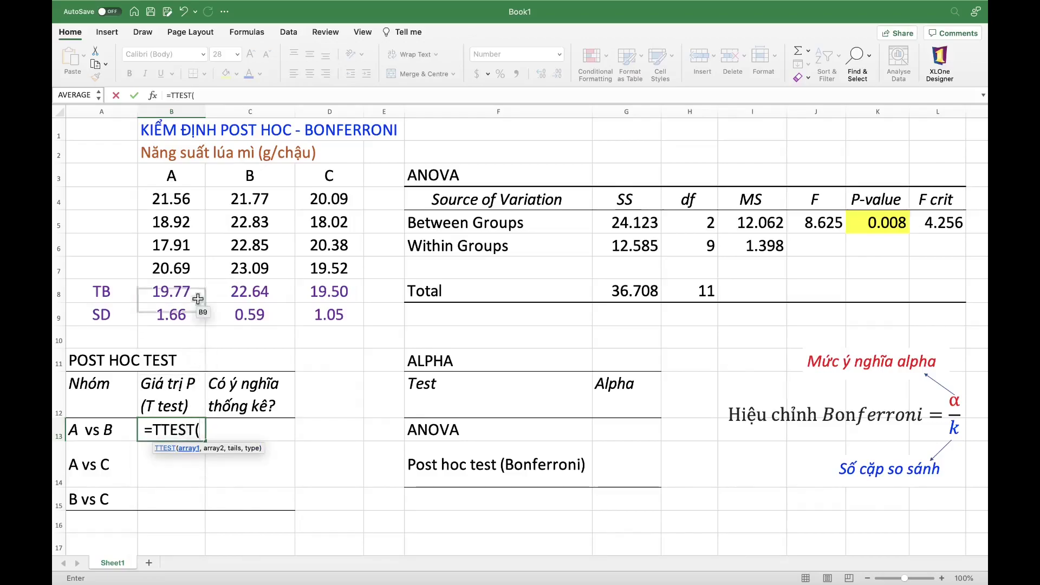
left_click_drag(178, 199, 190, 260)
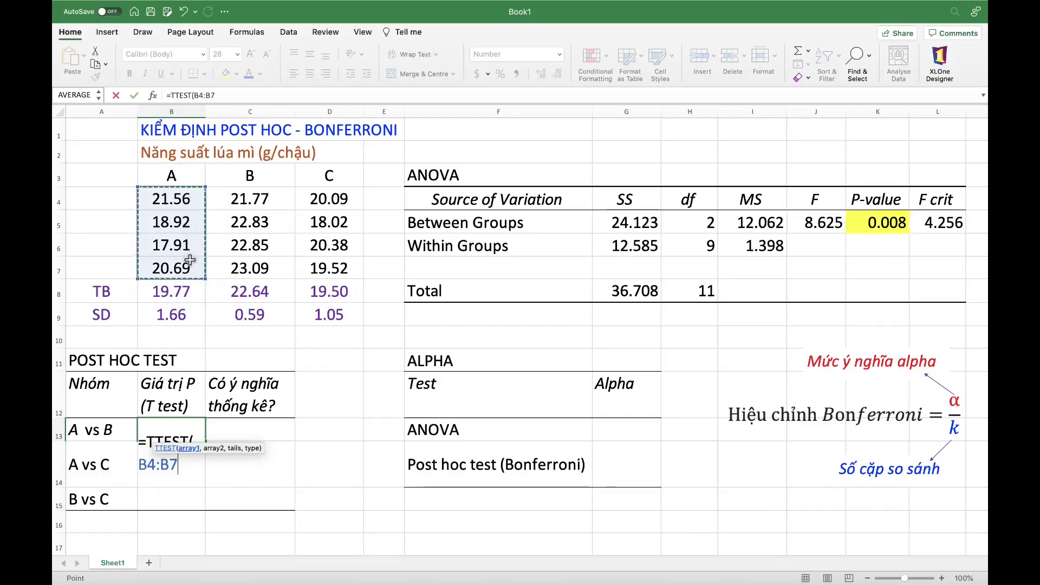
type(",")
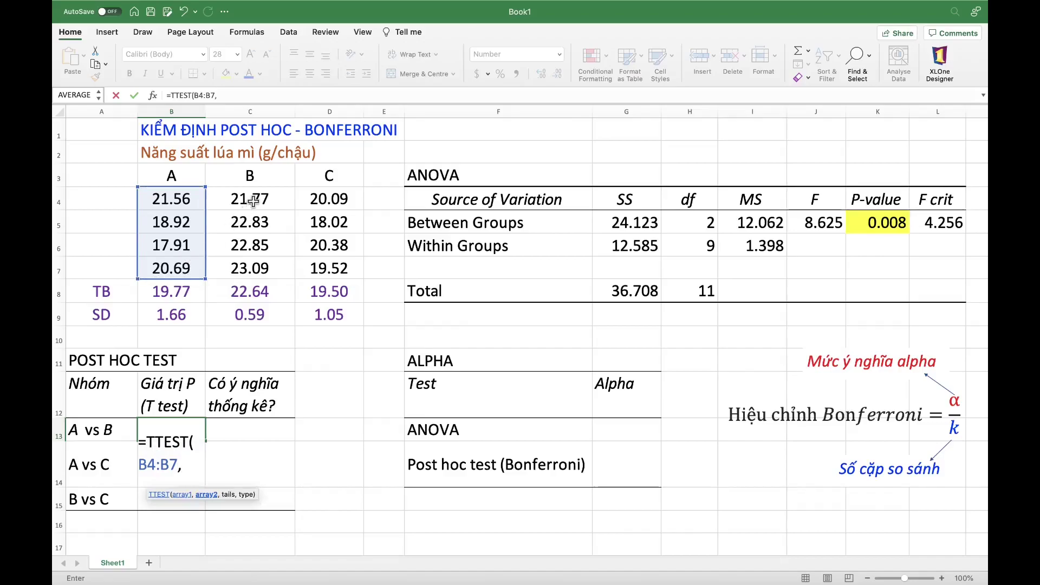
left_click_drag(253, 202, 259, 264)
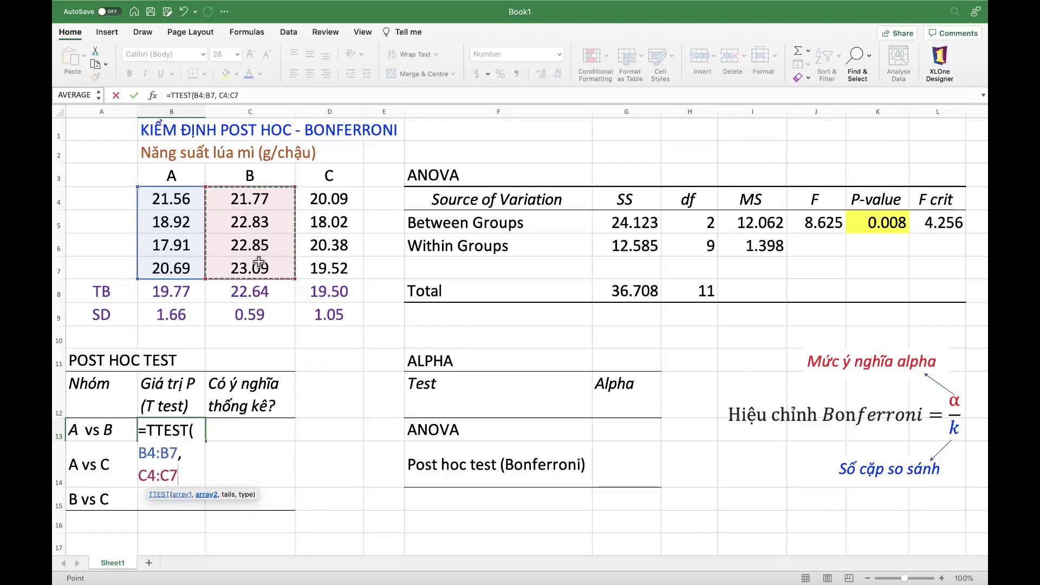
type(",")
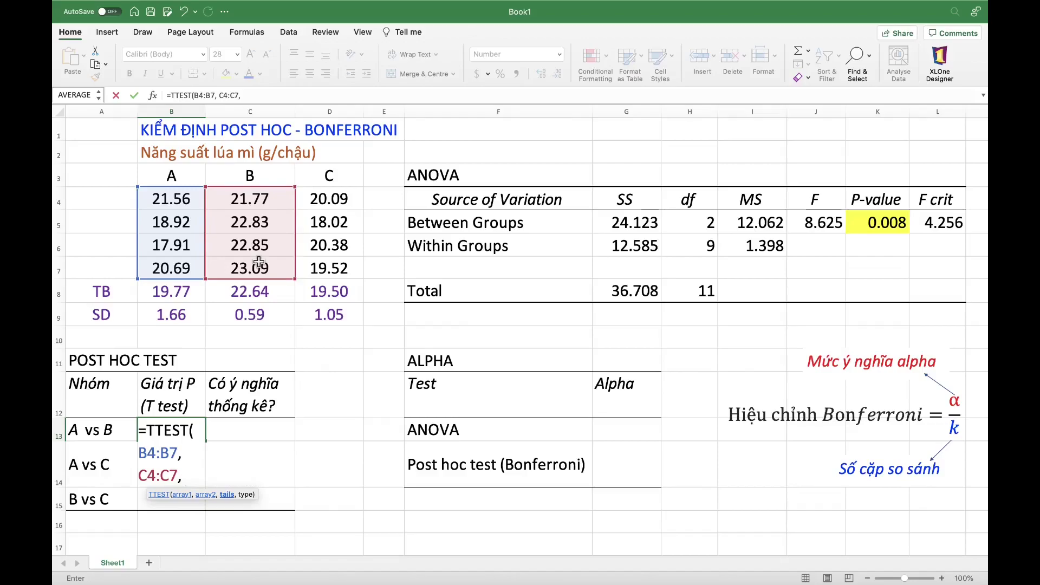
Complete it with two tails and type 2 (equal variance), giving an A vs B p-value of 0.0173
left_click(191, 477)
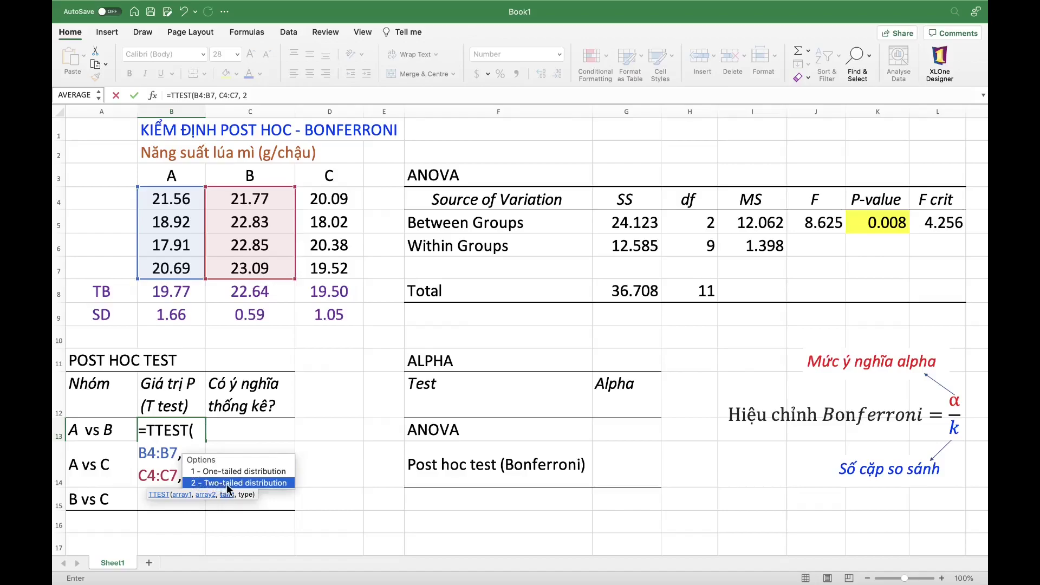
double_click(232, 483)
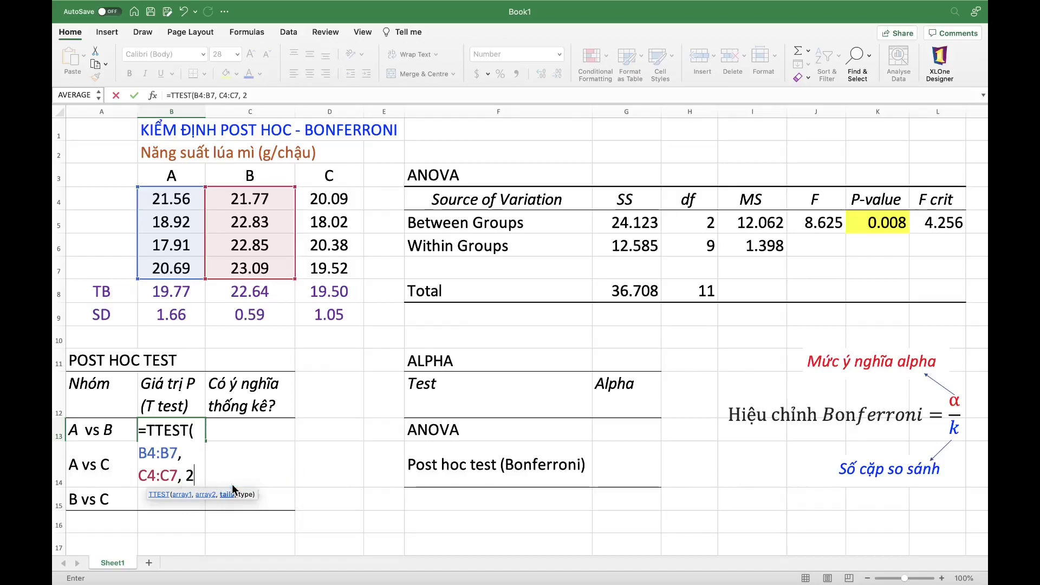
type(",")
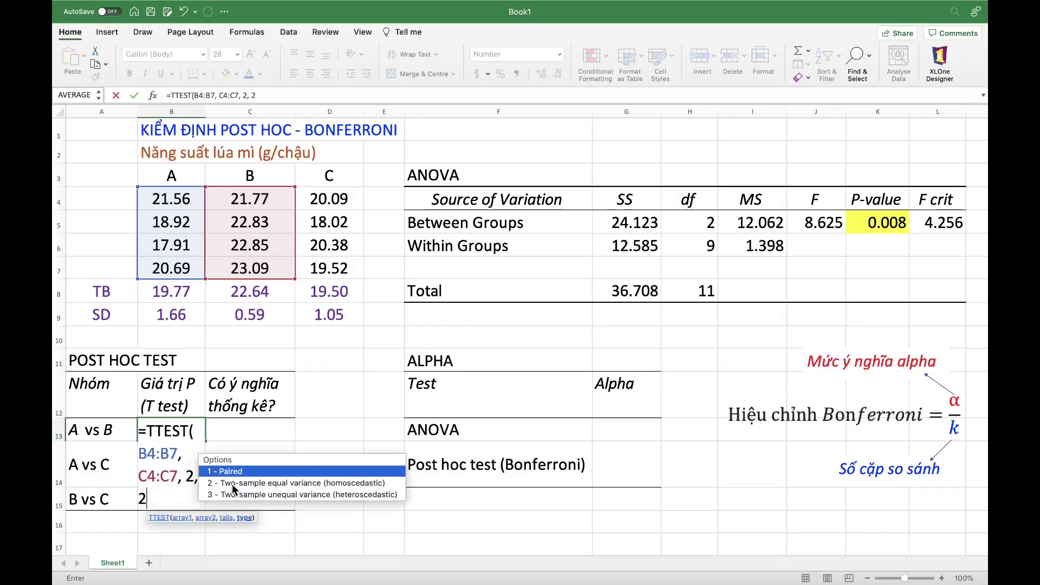
type("2")
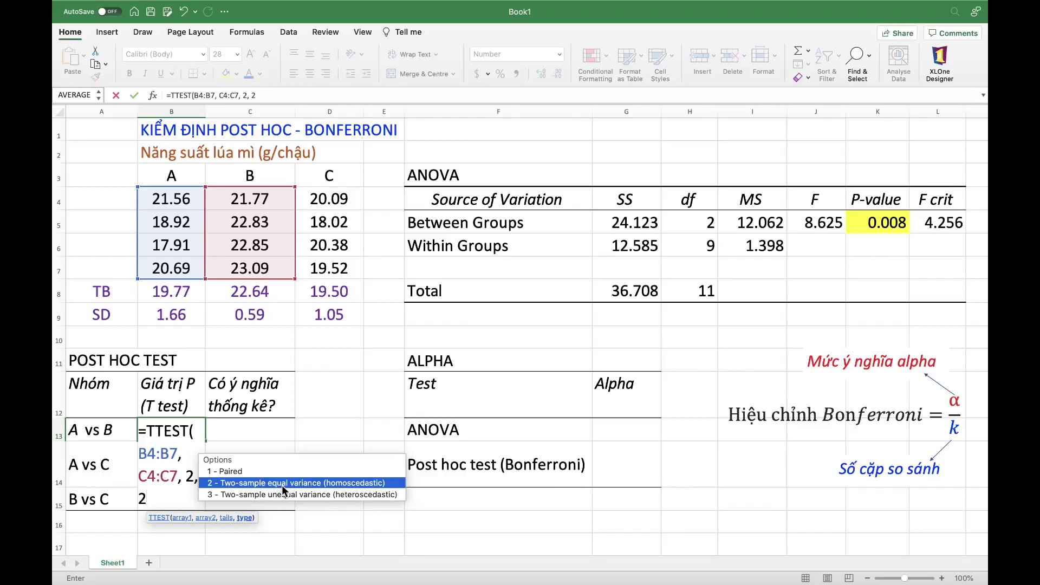
key("Escape")
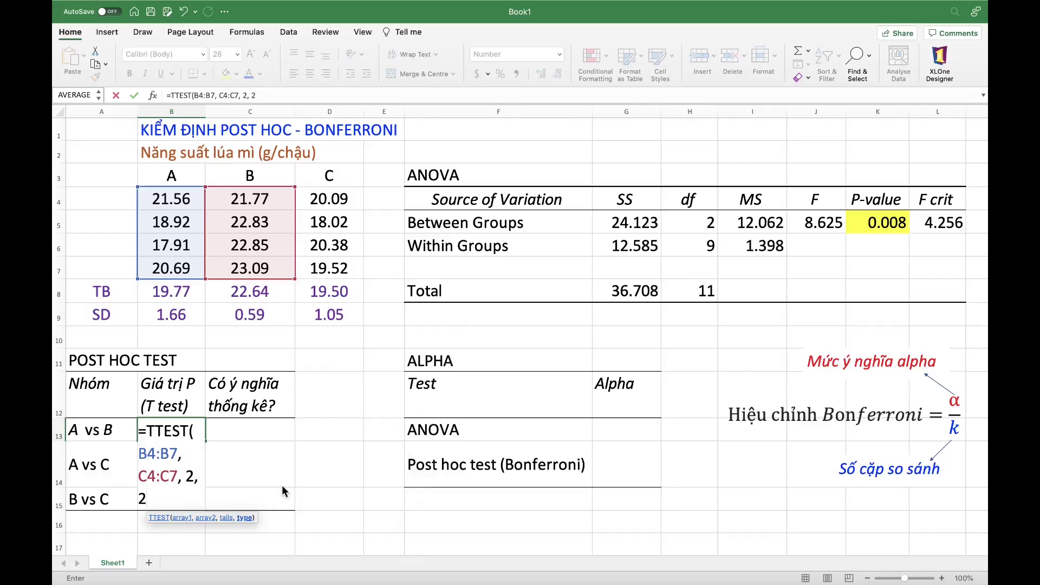
type(")")
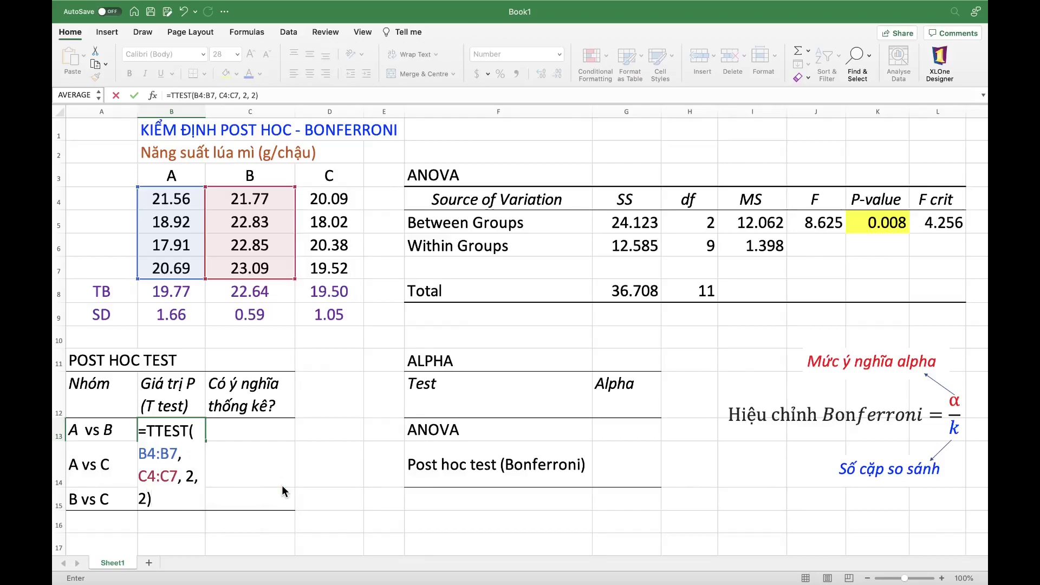
key("Return")
left_click(176, 432)
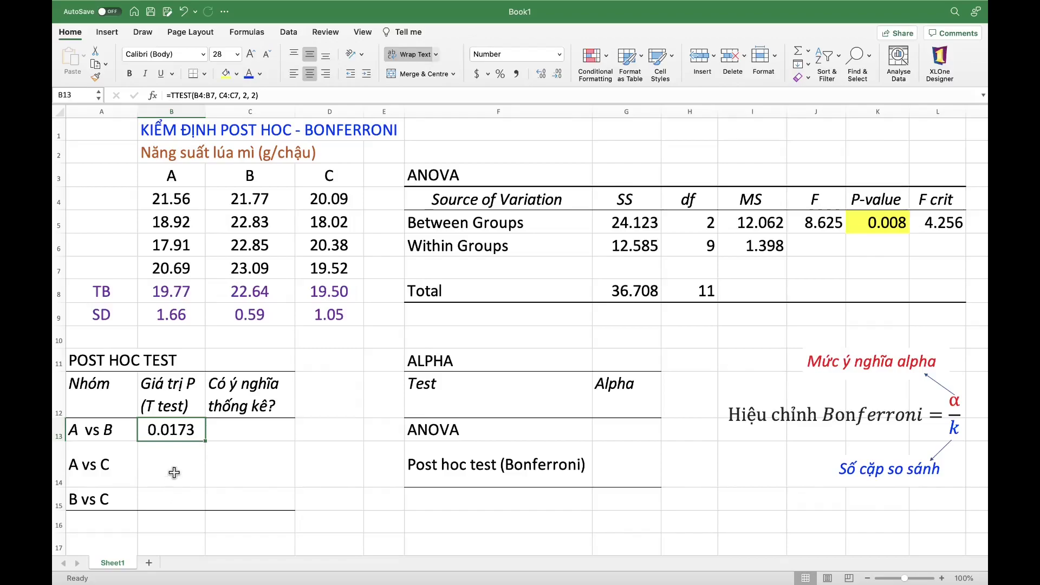
Enter =TTEST(B4:B7, D4:D7, 2, 2) in B14 for the A vs C p-value of 0.7942
left_click(175, 465)
type("=TTES")
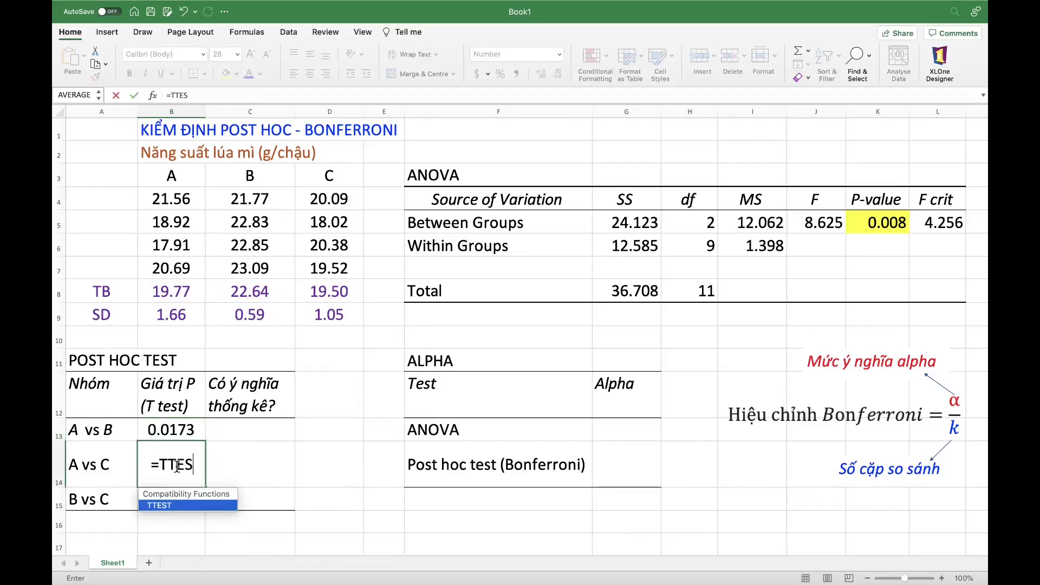
type("T(")
left_click_drag(171, 199, 194, 264)
type(",")
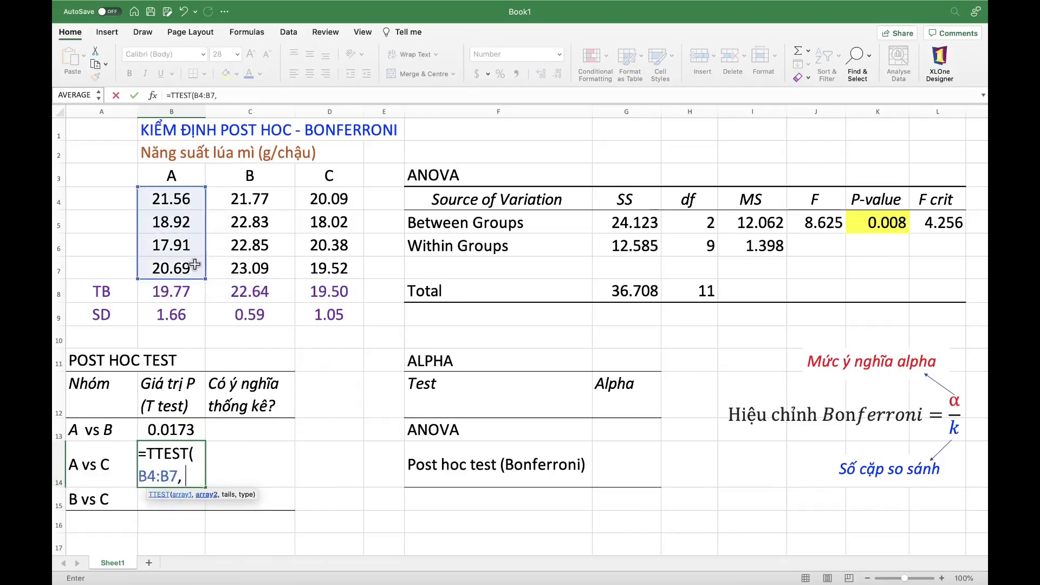
left_click_drag(341, 197, 345, 255)
type(", 2")
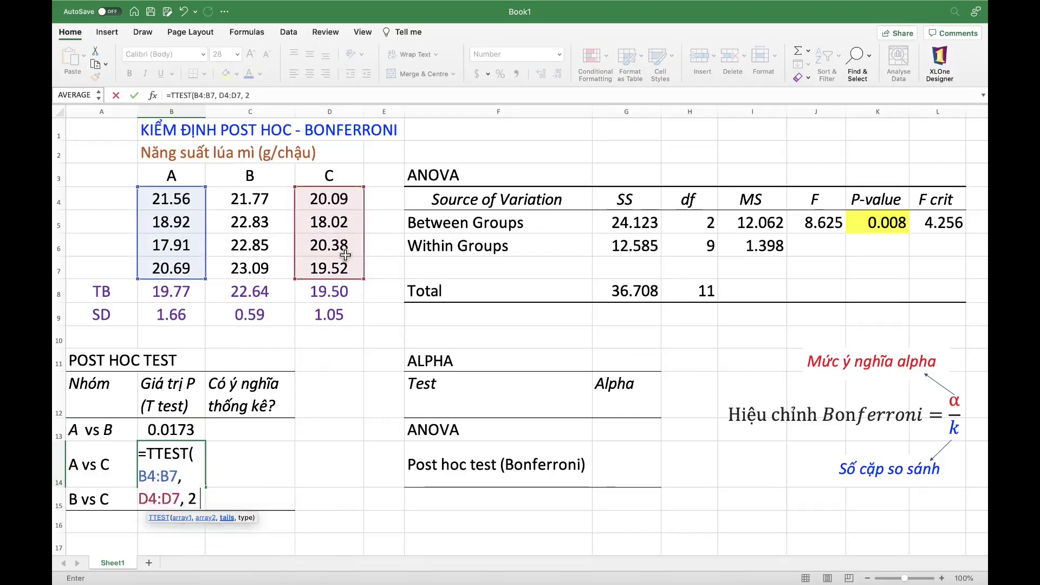
type(",2")
key("Return")
Enter =TTEST(C4:C7, D4:D7, 2, 2) in B15 for the B vs C p-value of 0.0020
type("=T")
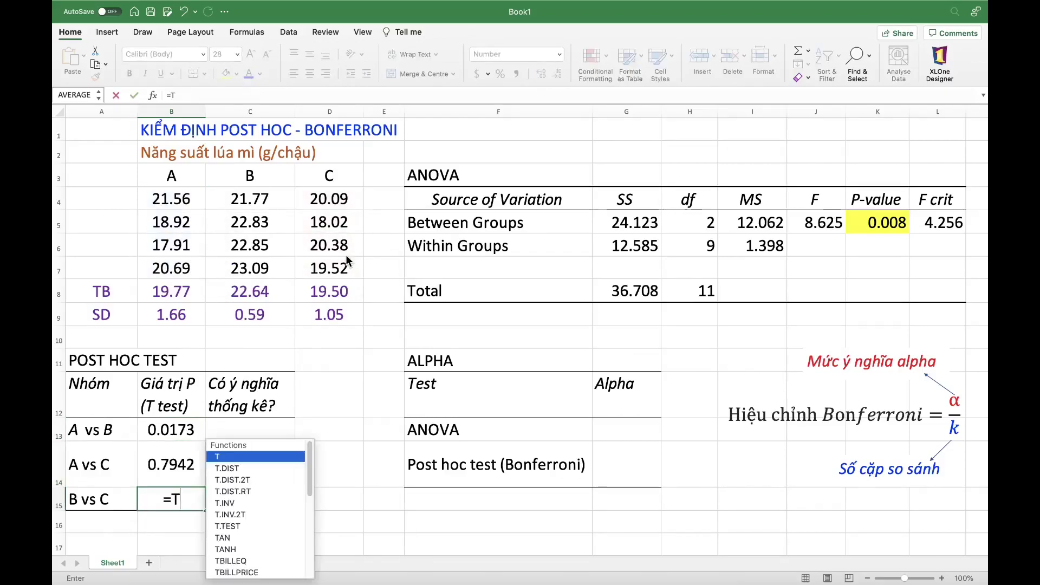
type("TEST(")
left_click_drag(255, 200, 255, 268)
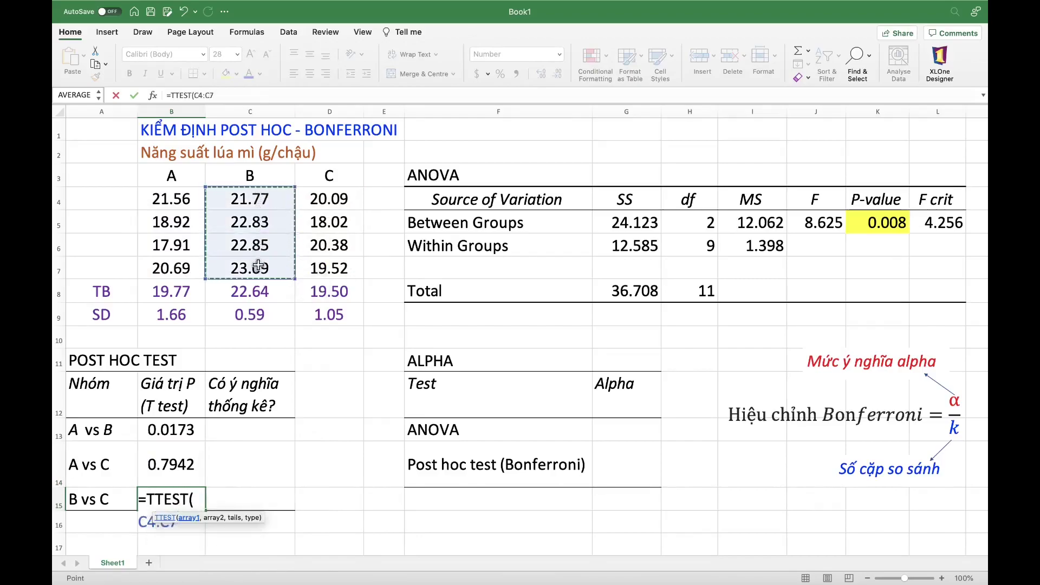
type(",")
left_click_drag(338, 199, 339, 264)
type(", 2")
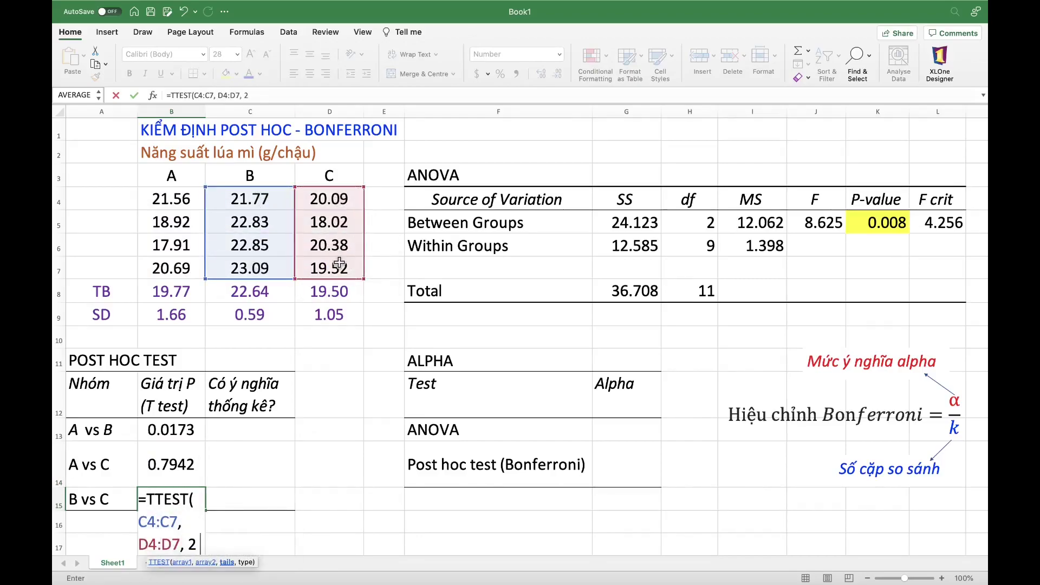
type(", 2")
key("Return")
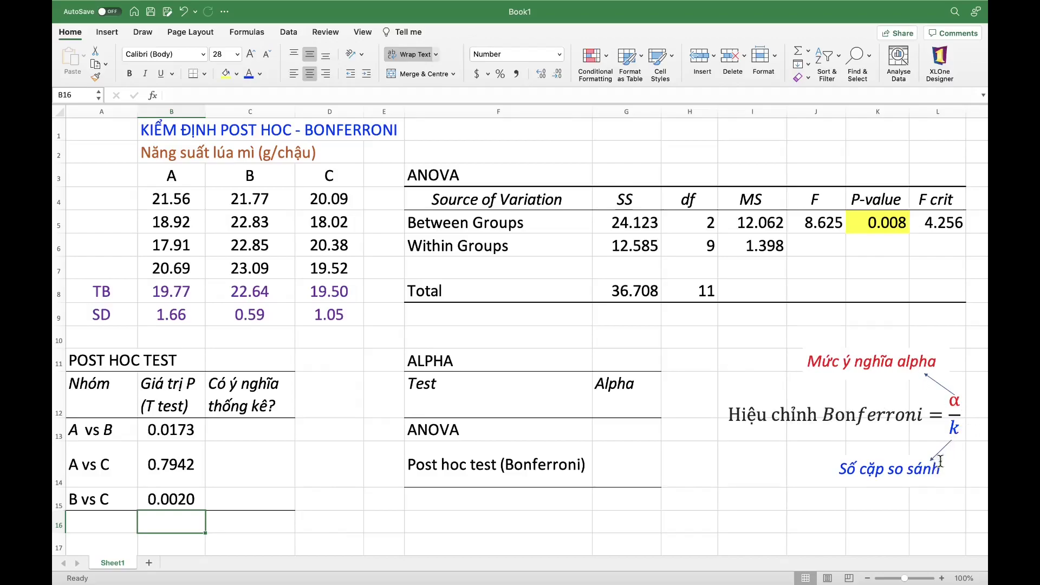
Enter 0.05 in G13 as the ANOVA significance level
left_click(636, 432)
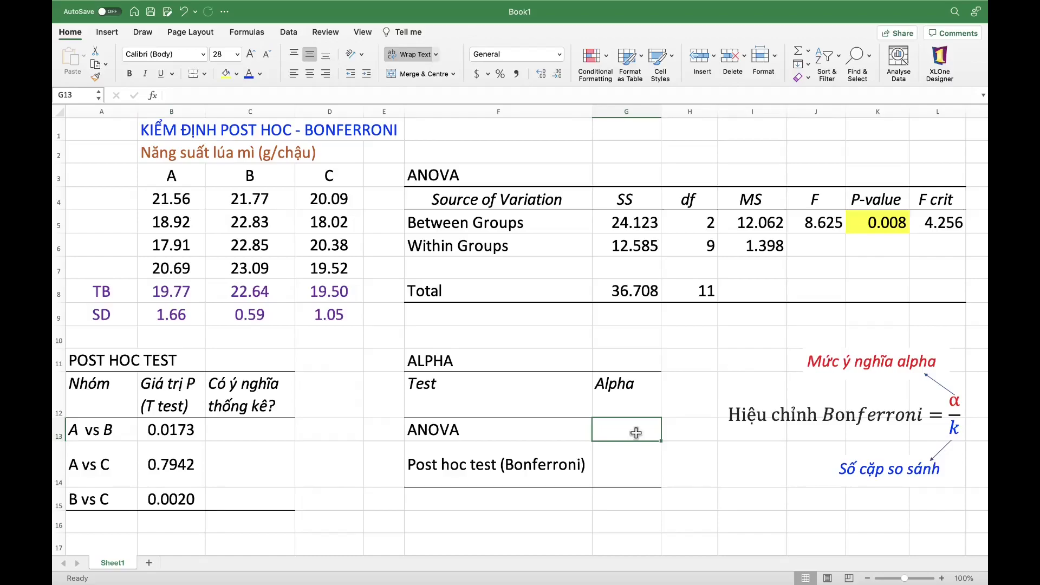
type("0.")
type("05")
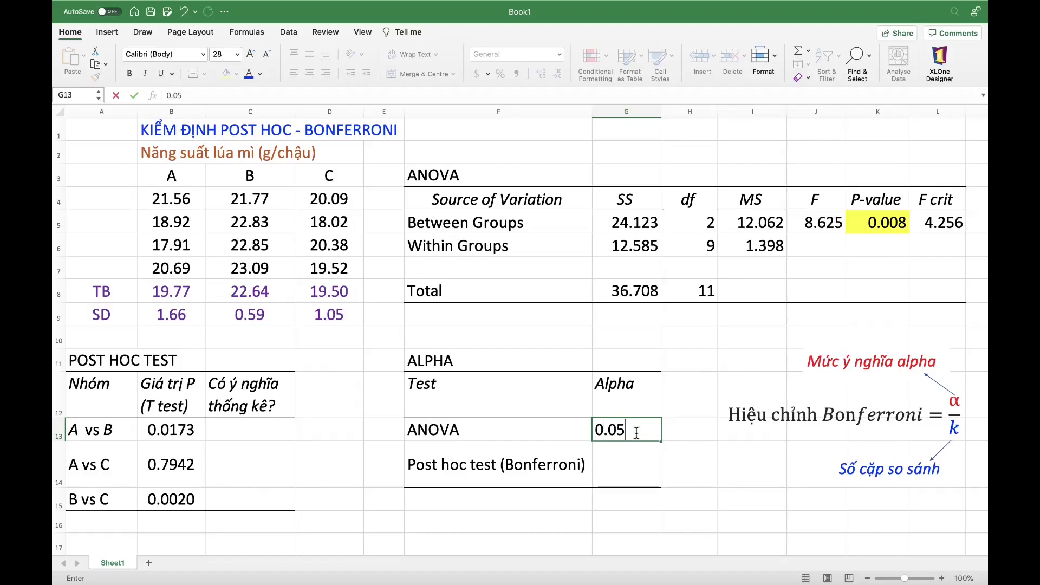
left_click(650, 475)
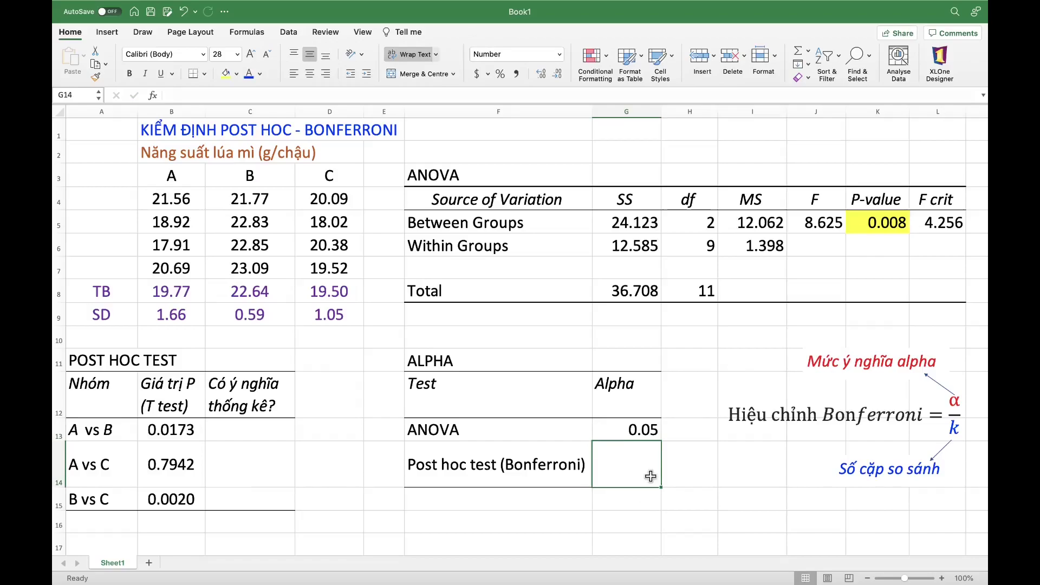
Enter =G13/3 in G14 so the Bonferroni alpha reads 0.0167
type("=")
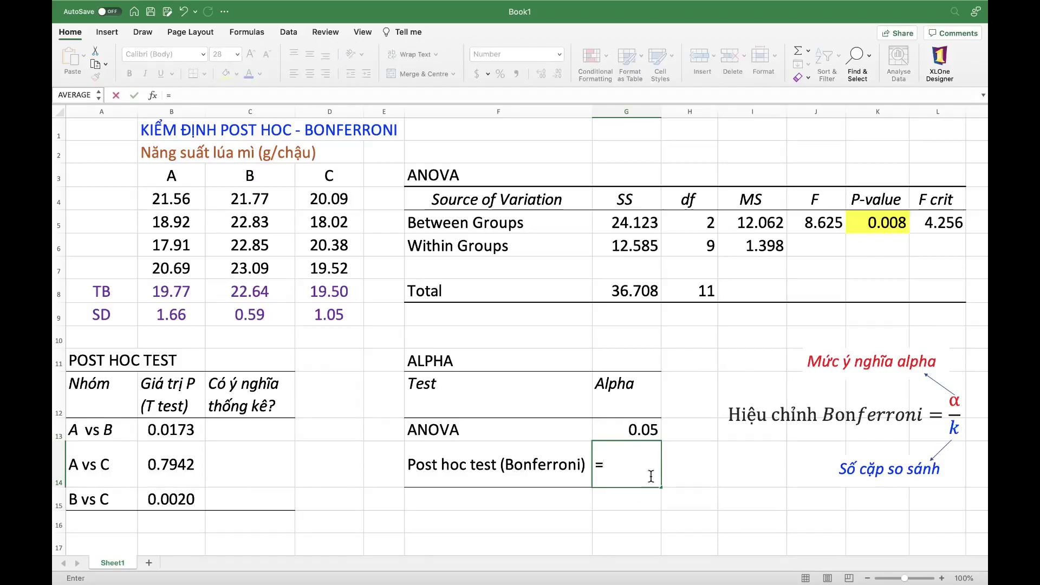
left_click(641, 428)
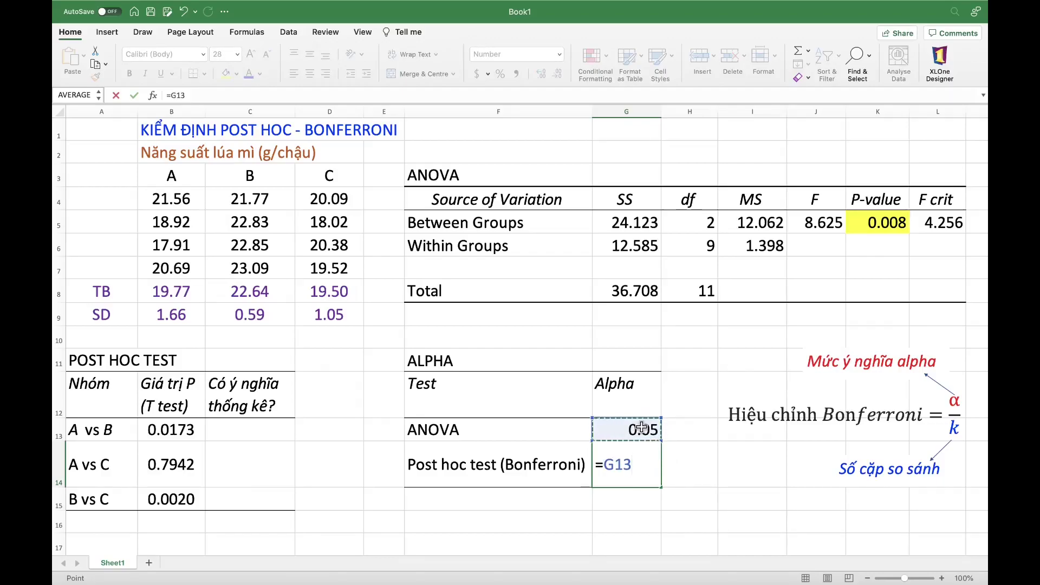
type("/3")
key("Return")
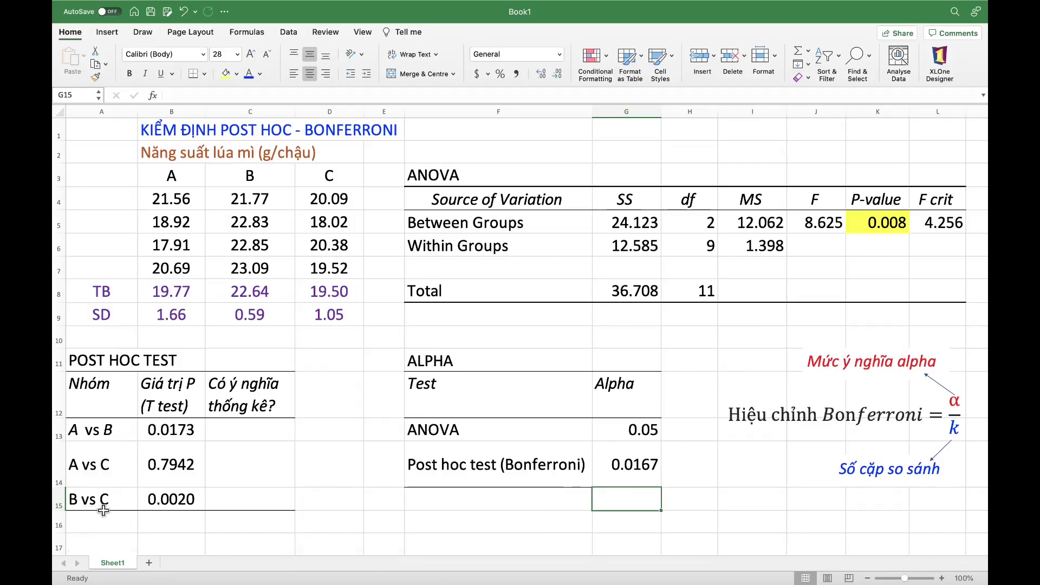
left_click(280, 432)
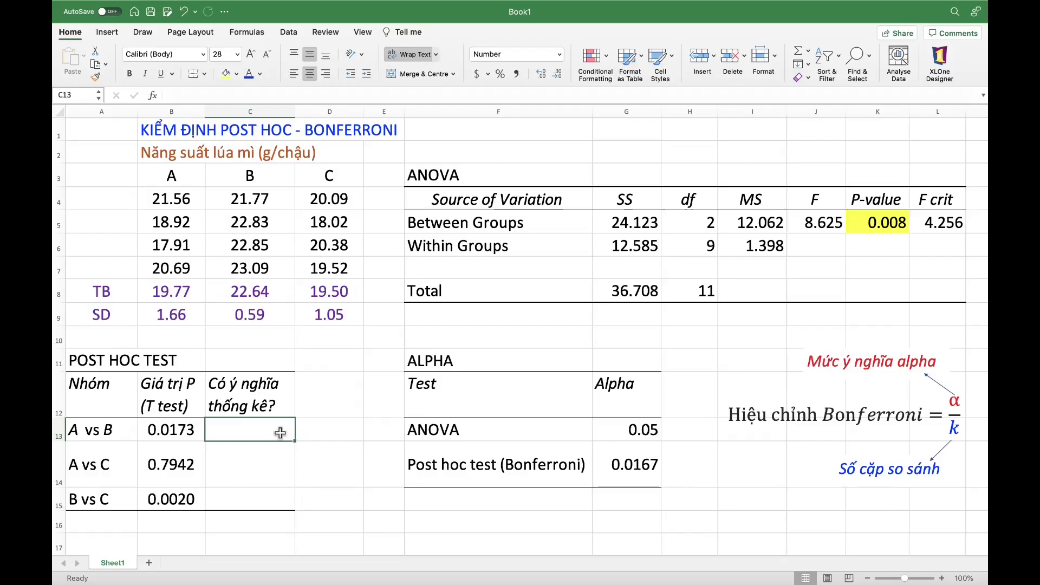
Enter =IF(B13<G14, "CÓ", "KHÔNG") in C13, using Vietnamese accents; it shows KHÔNG
type("=I")
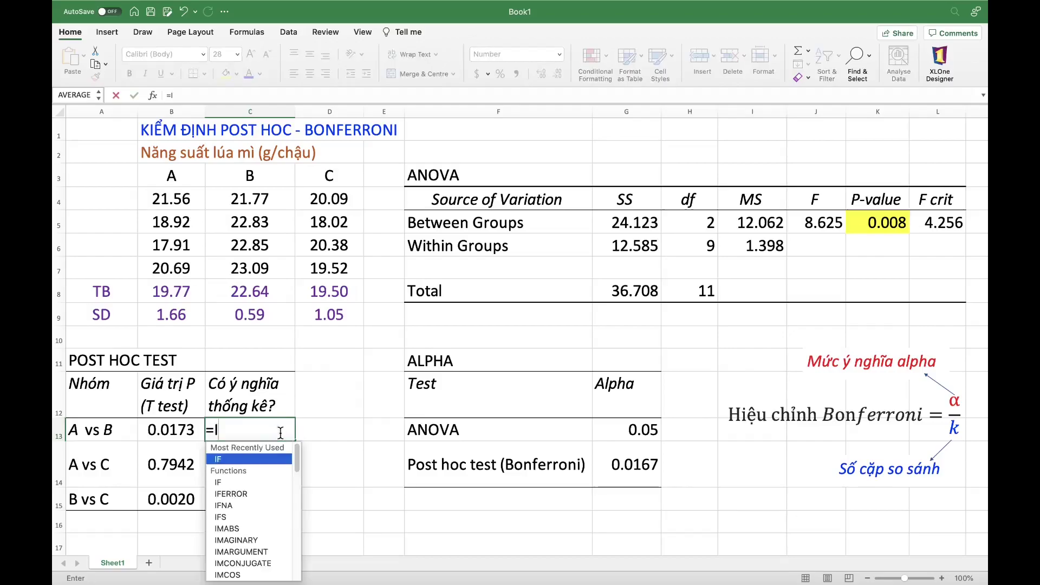
type("F")
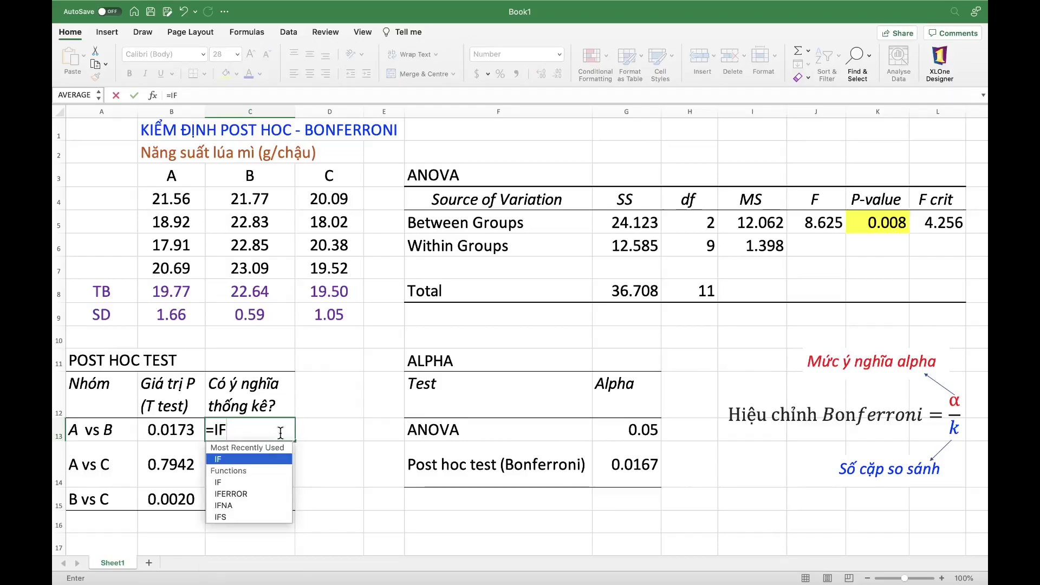
type("(")
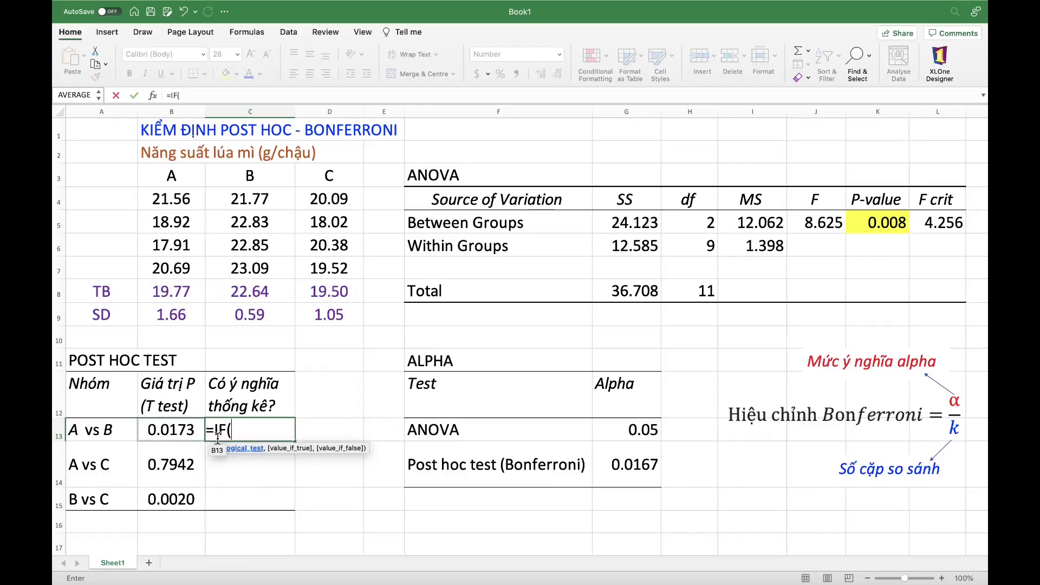
left_click(172, 430)
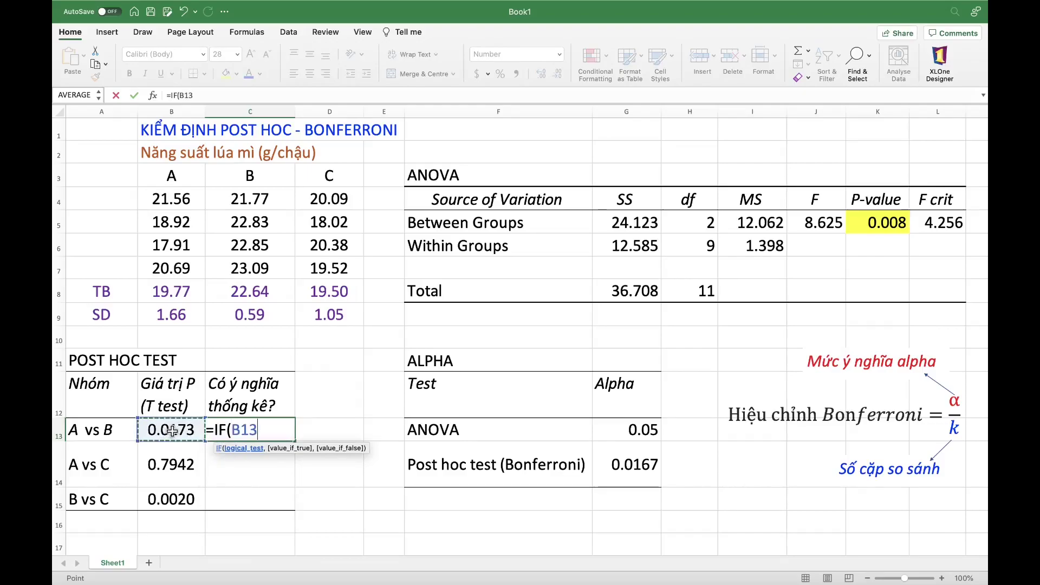
type("<")
left_click(629, 465)
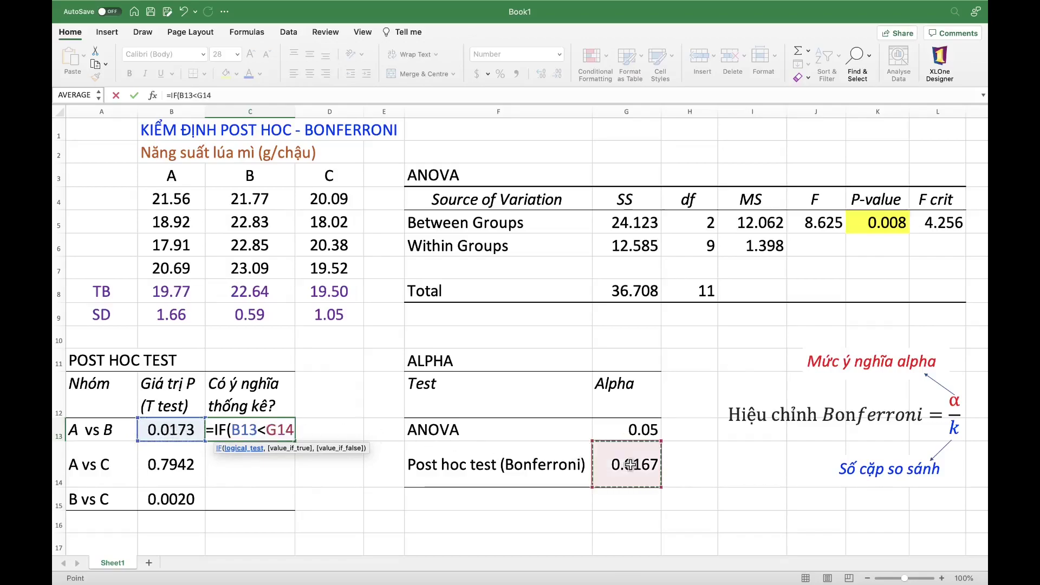
type(", \"")
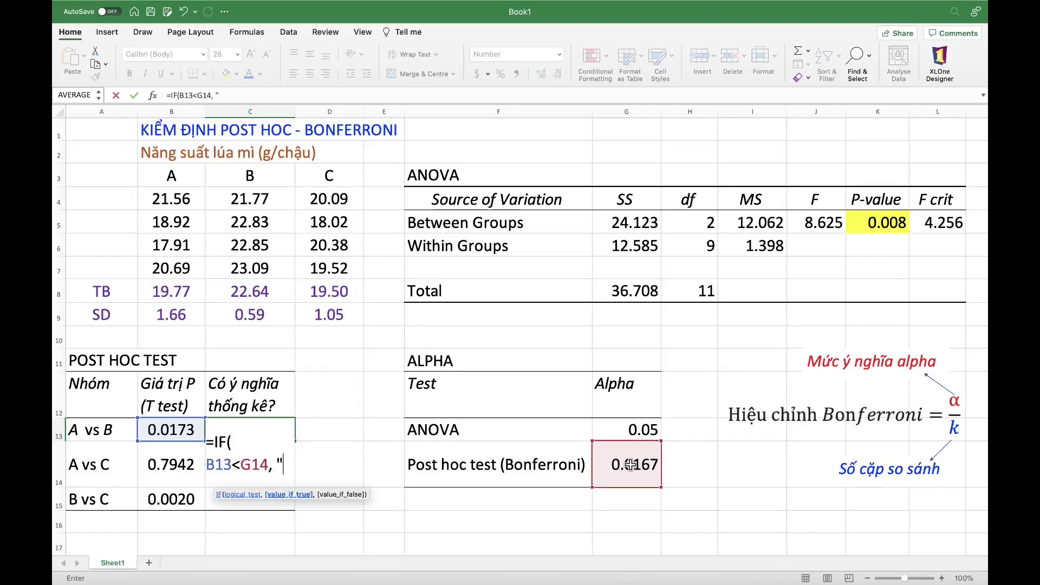
type("CO")
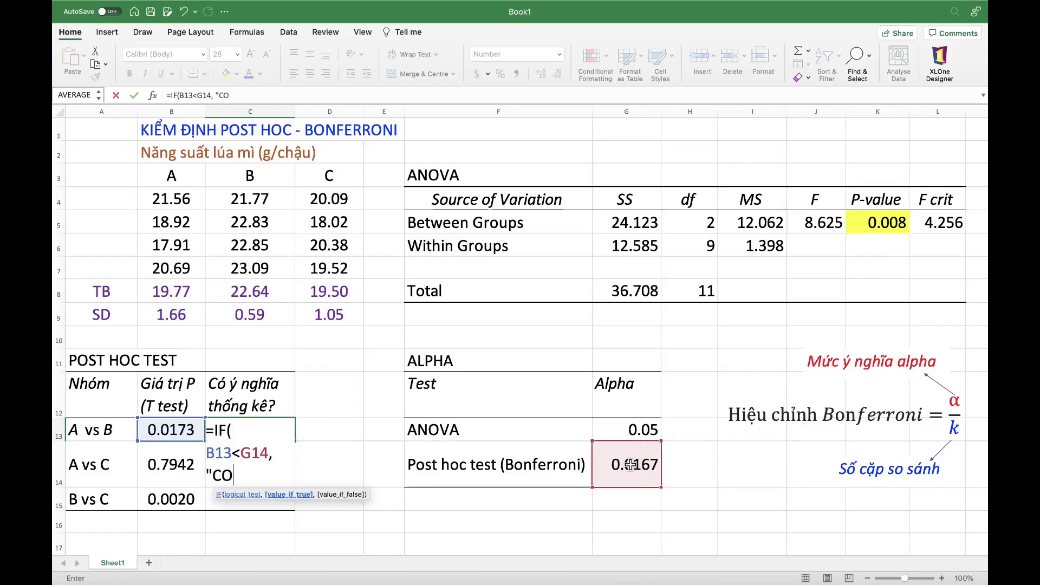
key("BackSpace")
key("BackSpace")
left_click(729, 7)
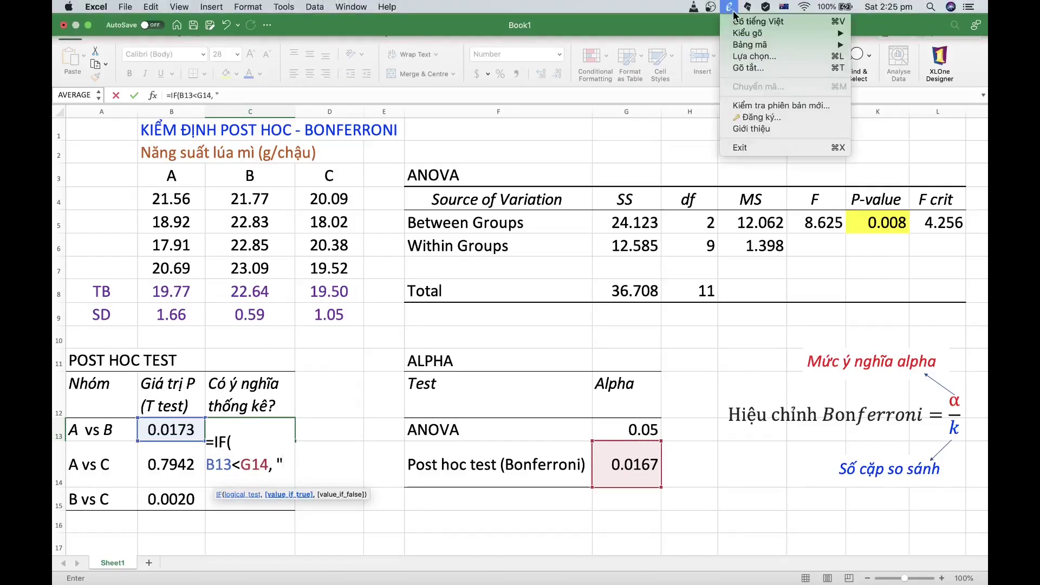
left_click(747, 21)
type("CÓ")
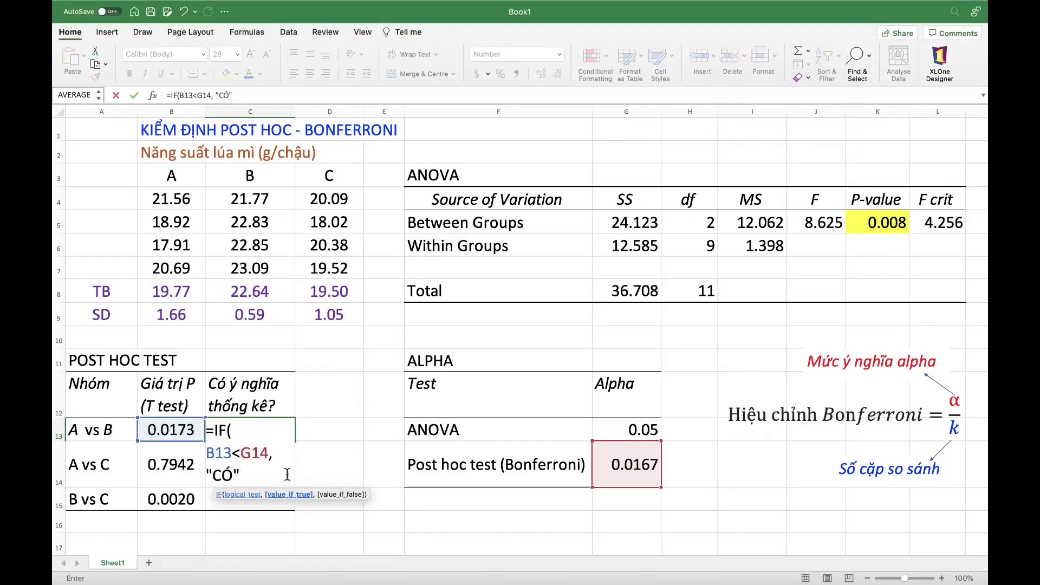
type(", \"")
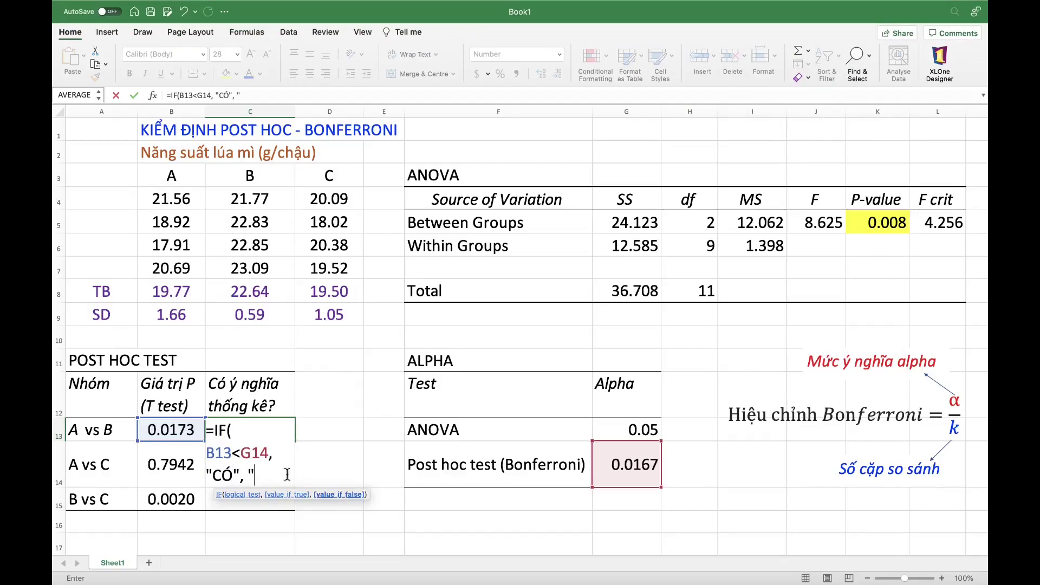
type("K")
type("HO")
type("NG")
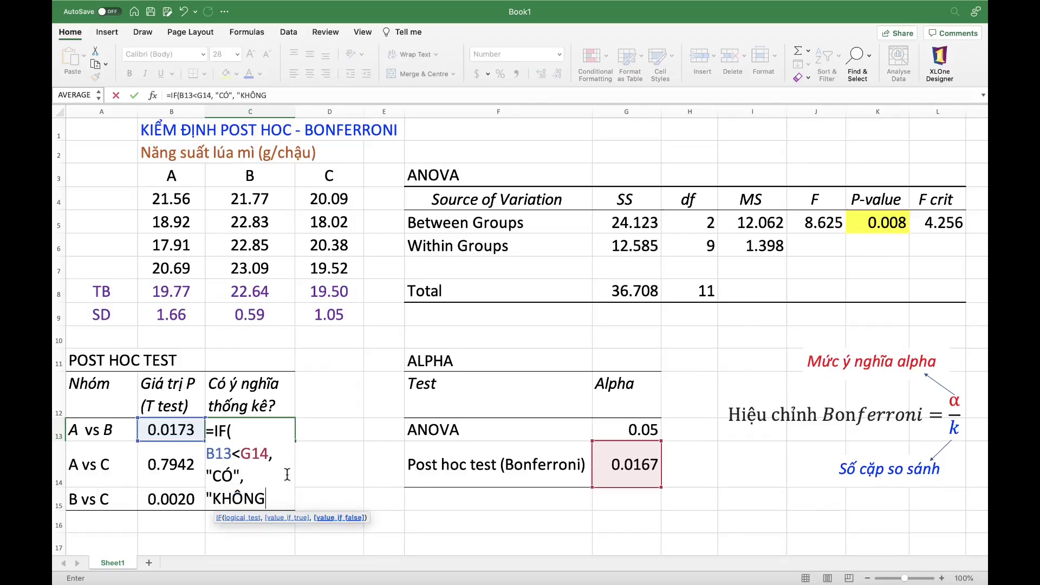
type("\"")
type(")")
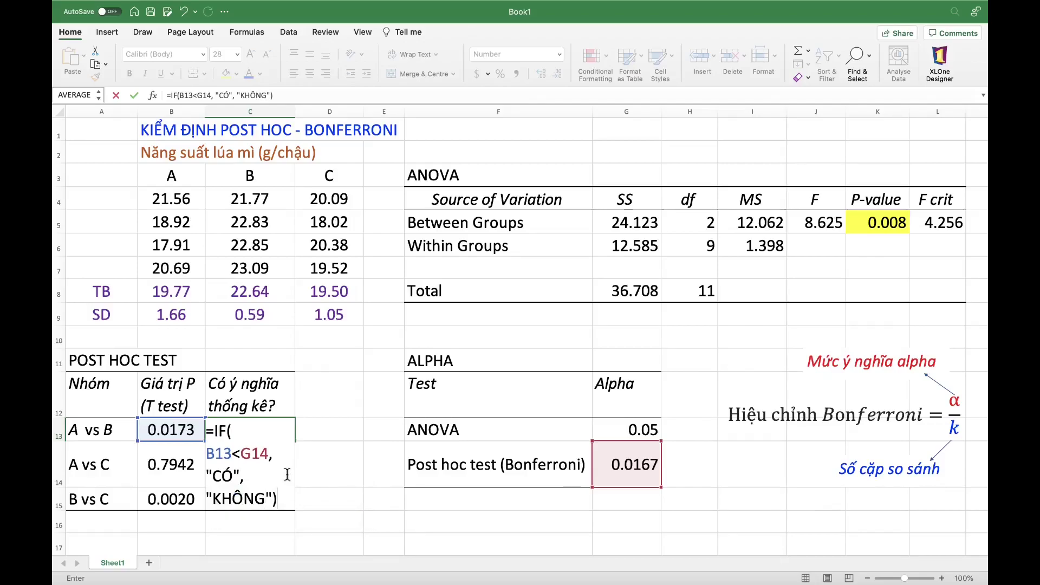
key("Return")
left_click(266, 431)
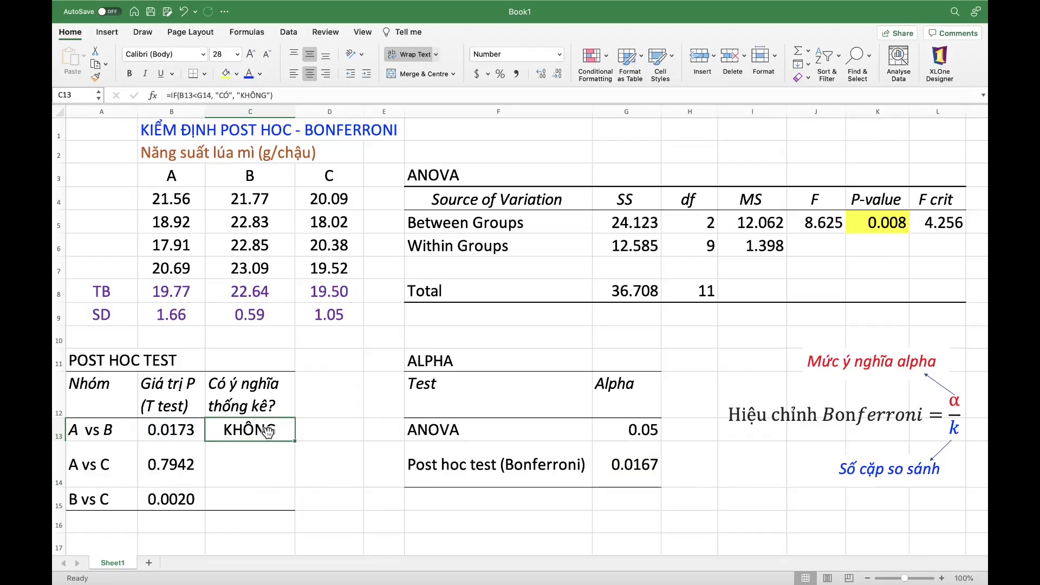
Make C13's alpha reference $G$14 and fill it down to C15, giving KHÔNG and CÓ
double_click(267, 431)
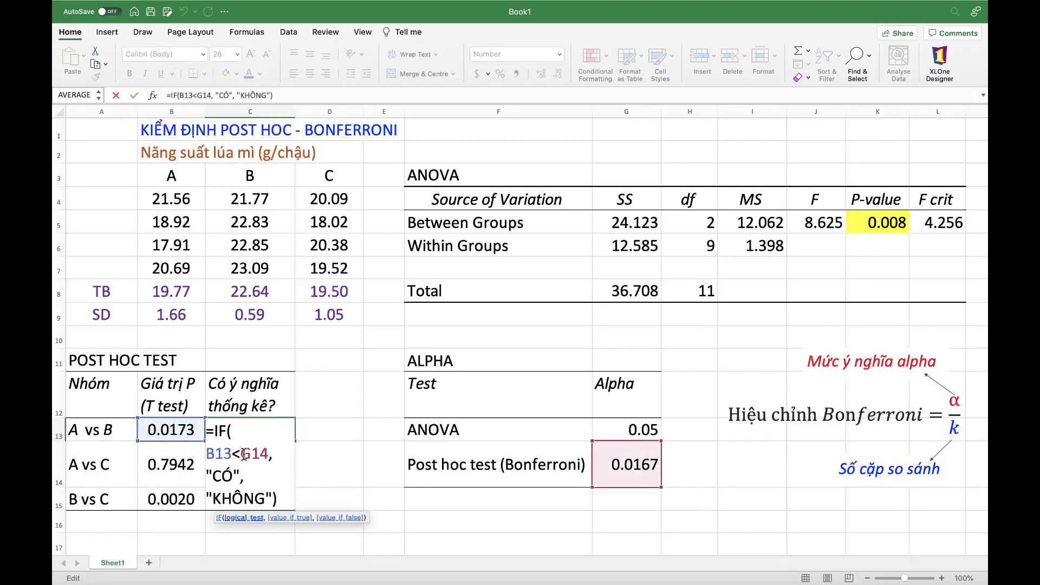
type("$")
key("Right")
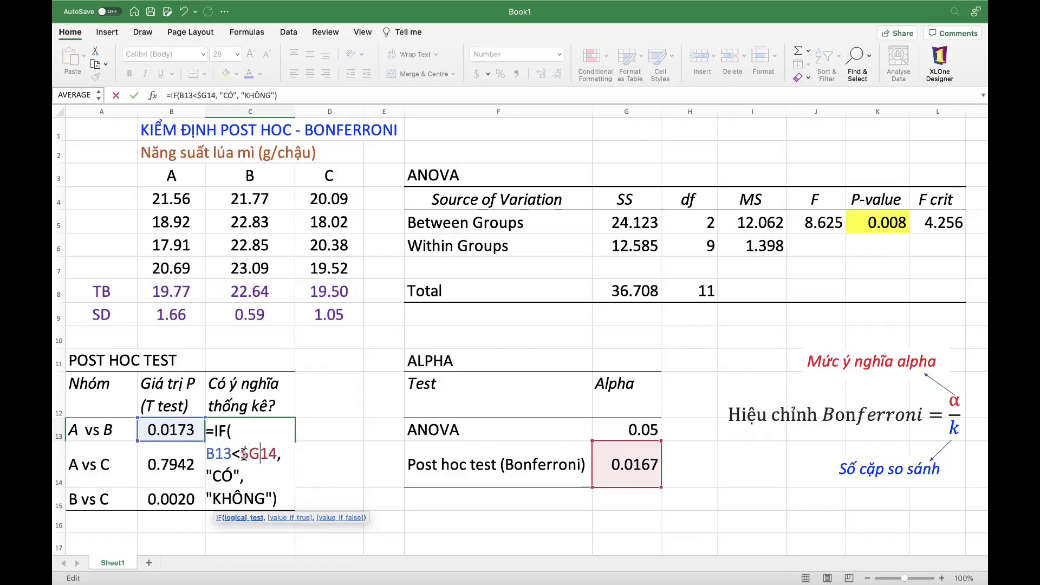
type("$")
key("Return")
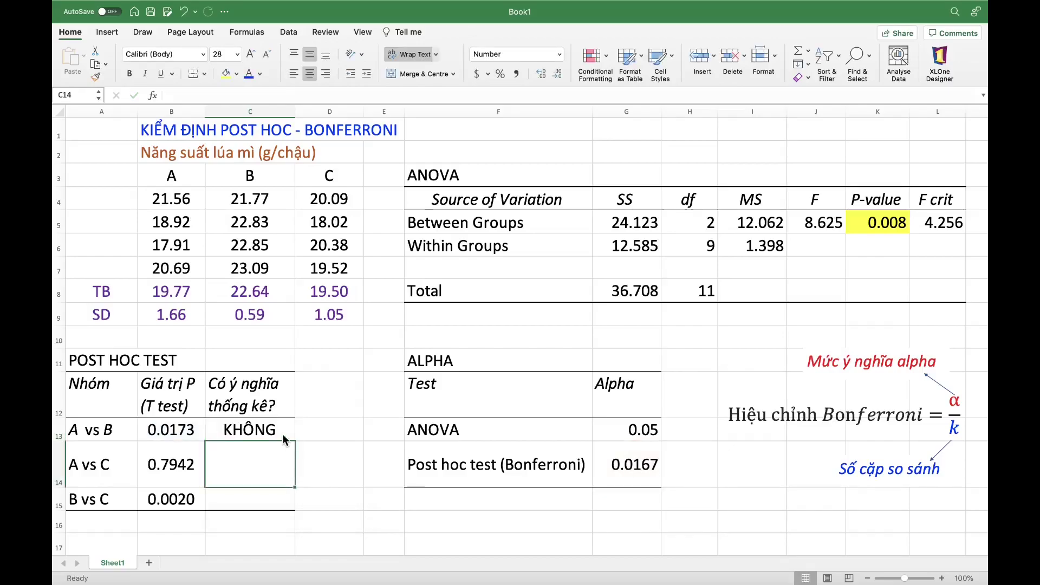
left_click(281, 434)
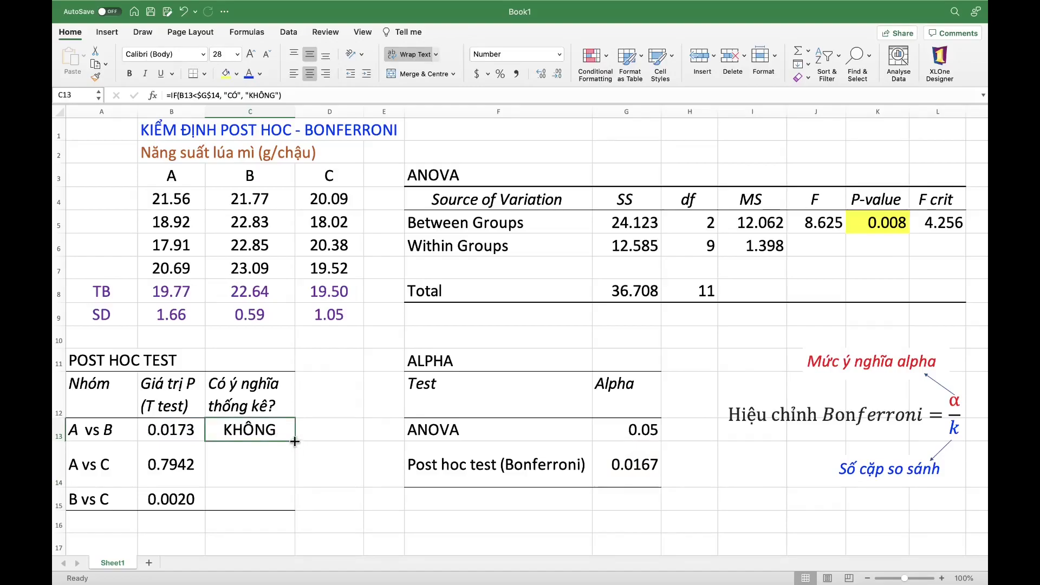
left_click_drag(295, 441, 291, 501)
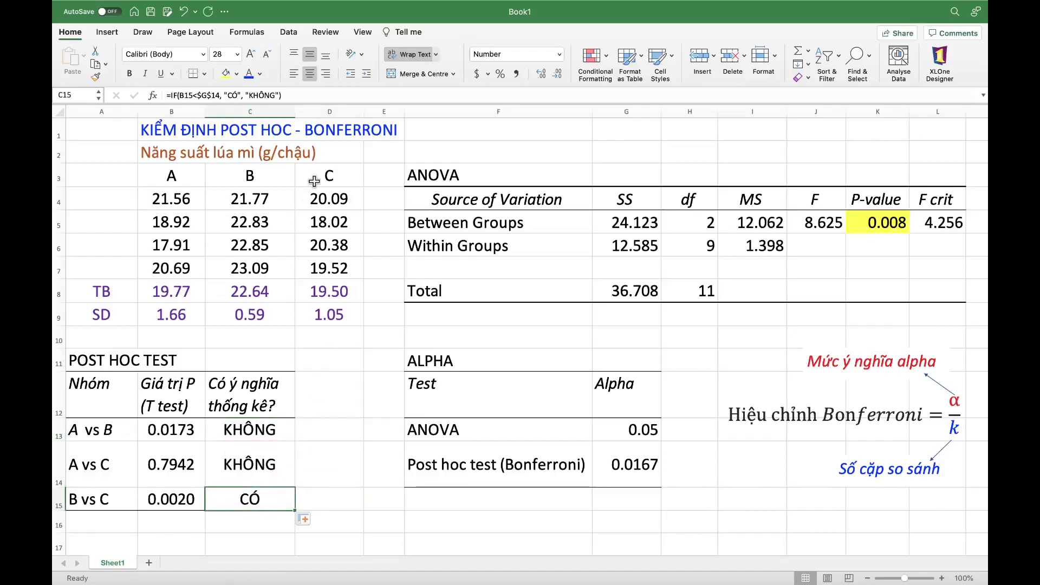
left_click(350, 509)
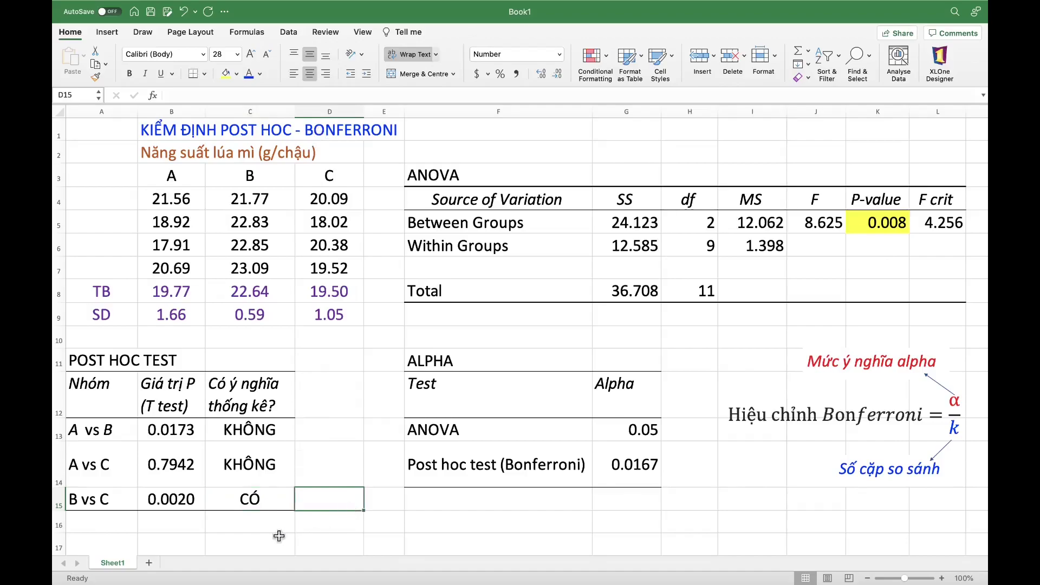